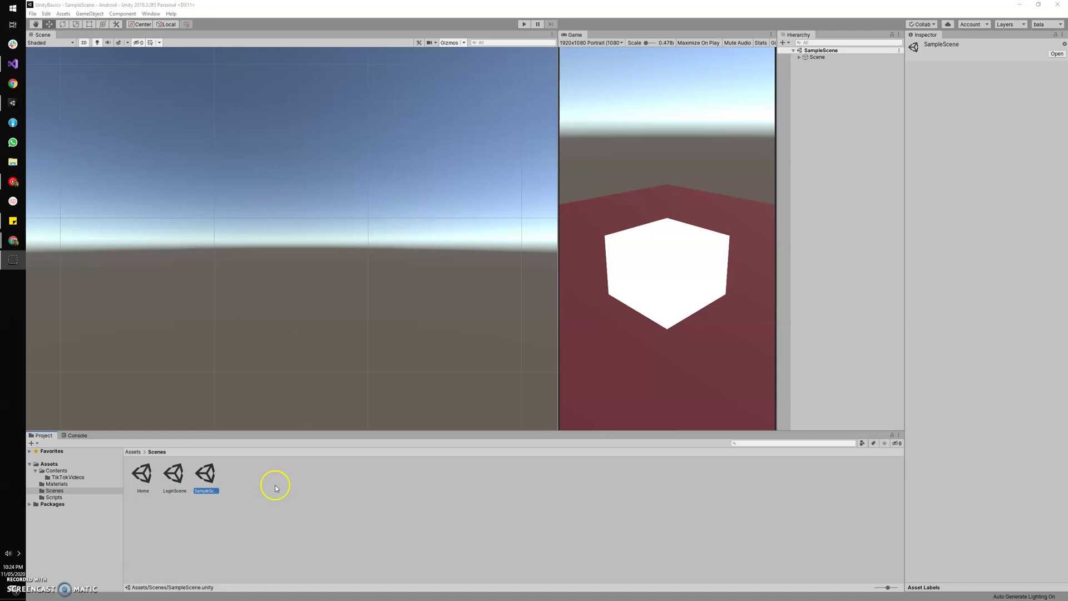
Create a new scene in the Scenes folder via Create > Scene and name it VideoPlayer2DUI
right_click(266, 517)
click(312, 307)
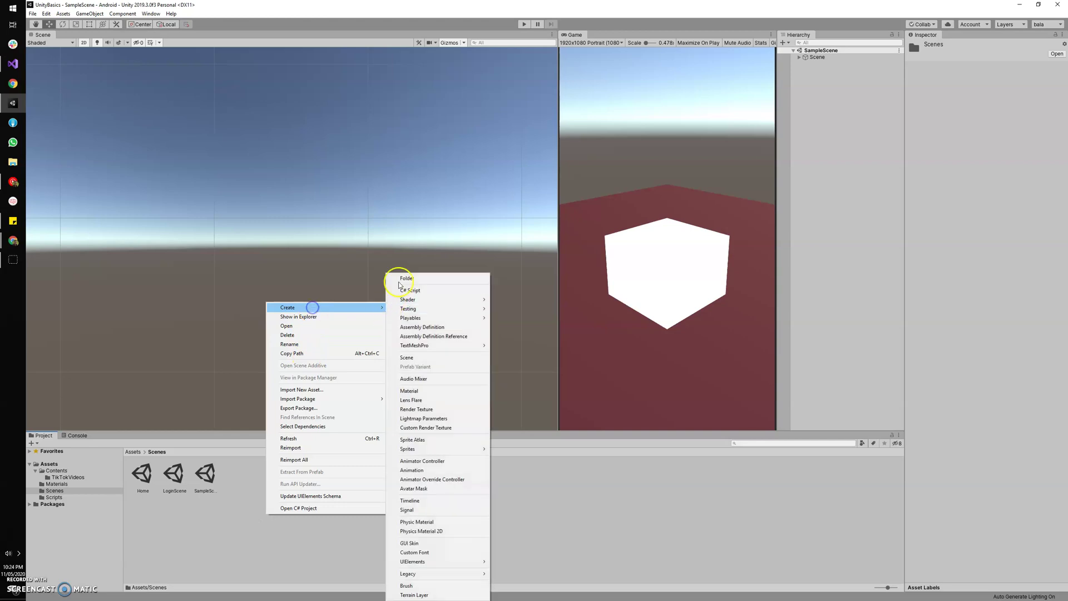
click(407, 357)
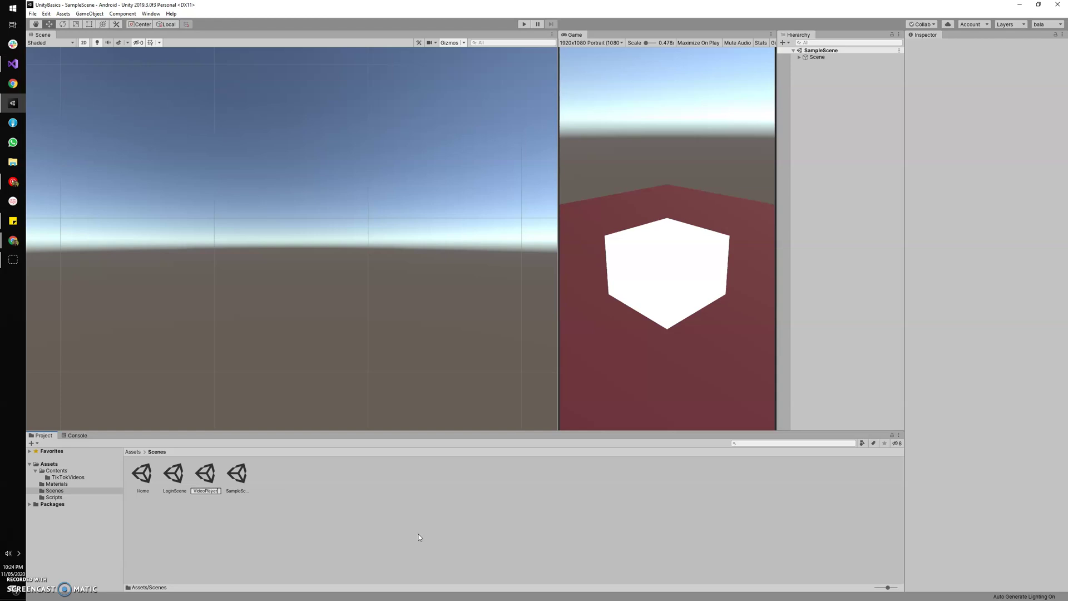
key(Return)
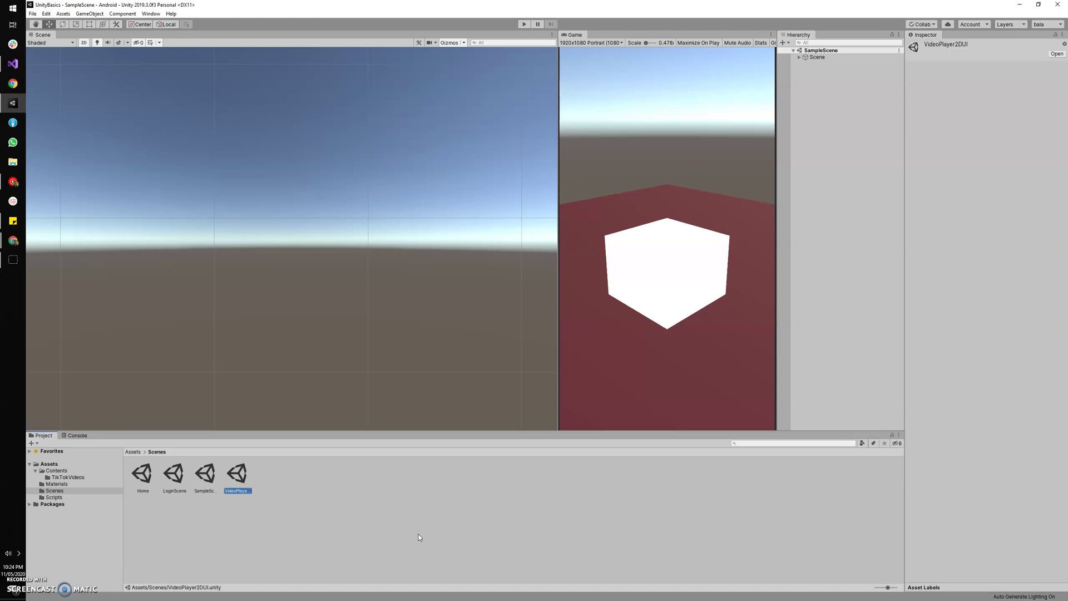
Open the VideoPlayer2DUI scene and add a UI > Raw Image to the Hierarchy
double_click(239, 476)
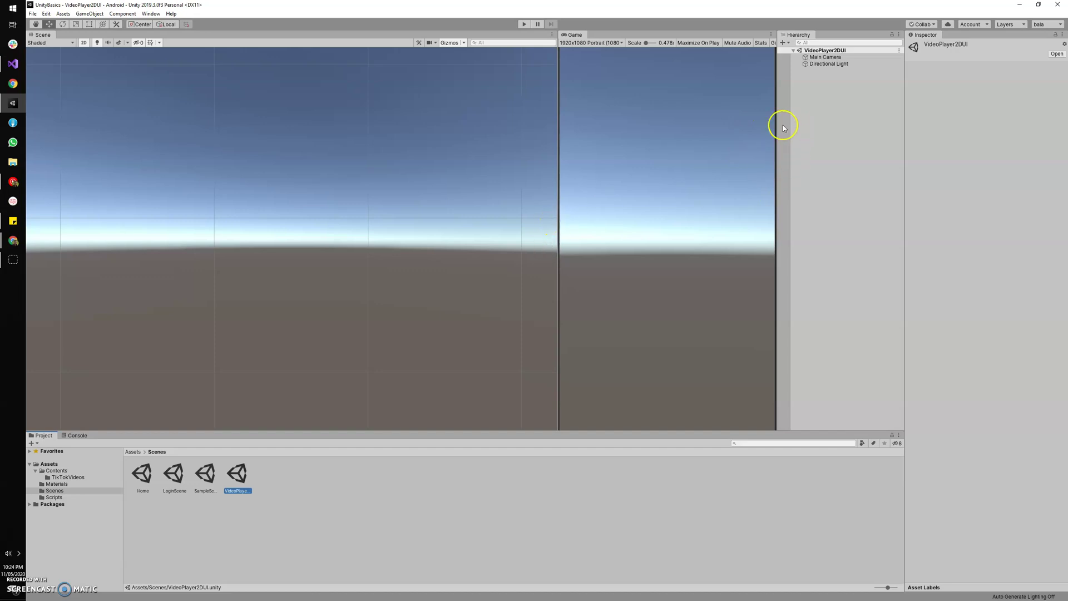
right_click(822, 92)
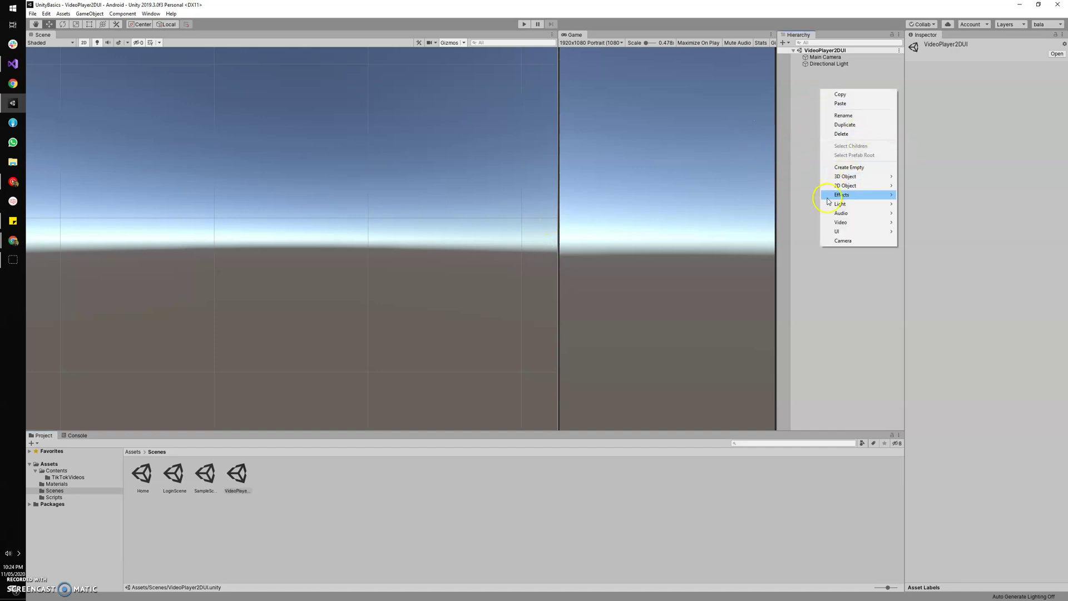
mouse_move(839, 233)
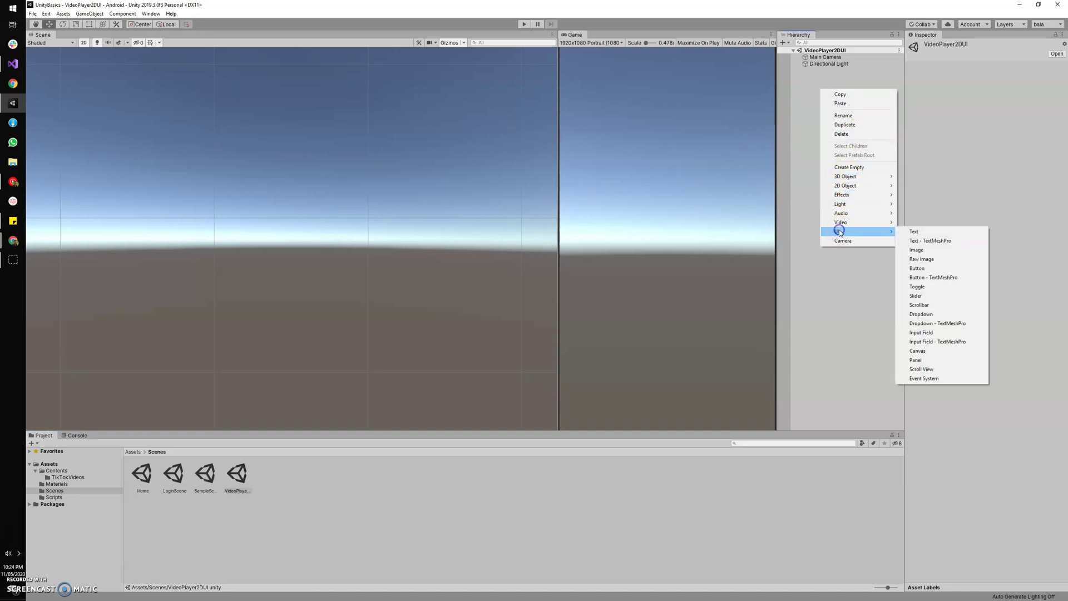
click(940, 261)
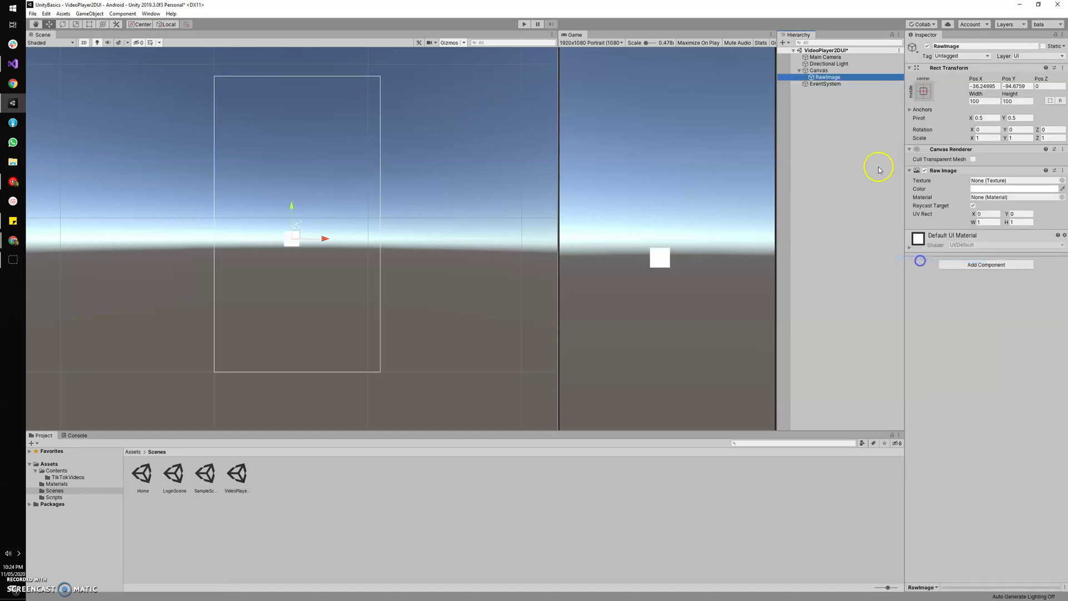
Resize the RawImage with the Rect Tool to about 973.8 × 1579, filling most of the canvas
click(818, 70)
click(824, 78)
drag(558, 202, 561, 203)
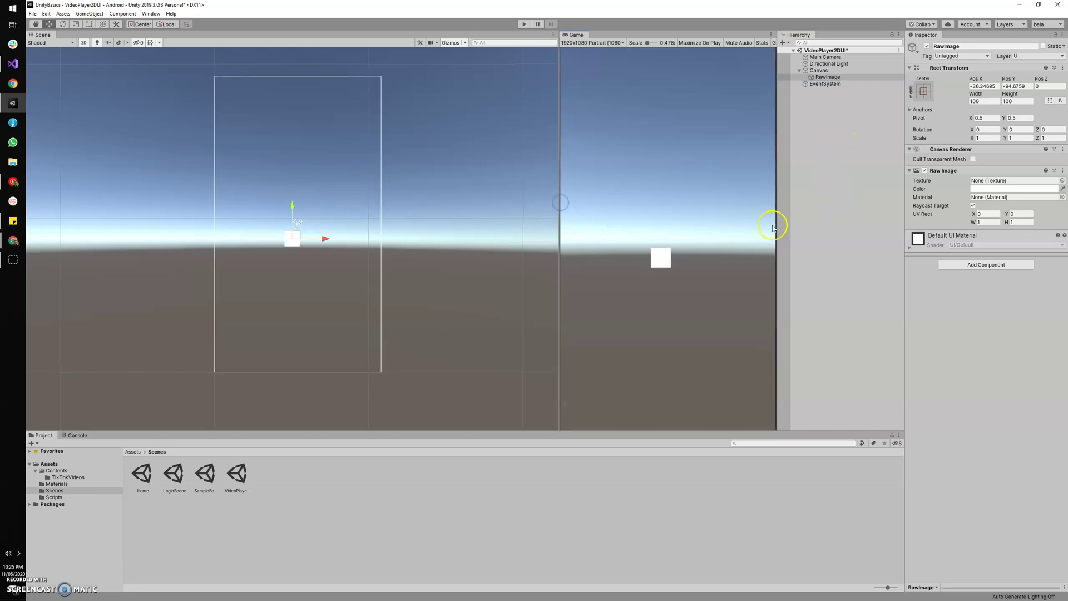
click(89, 24)
drag(289, 231, 290, 115)
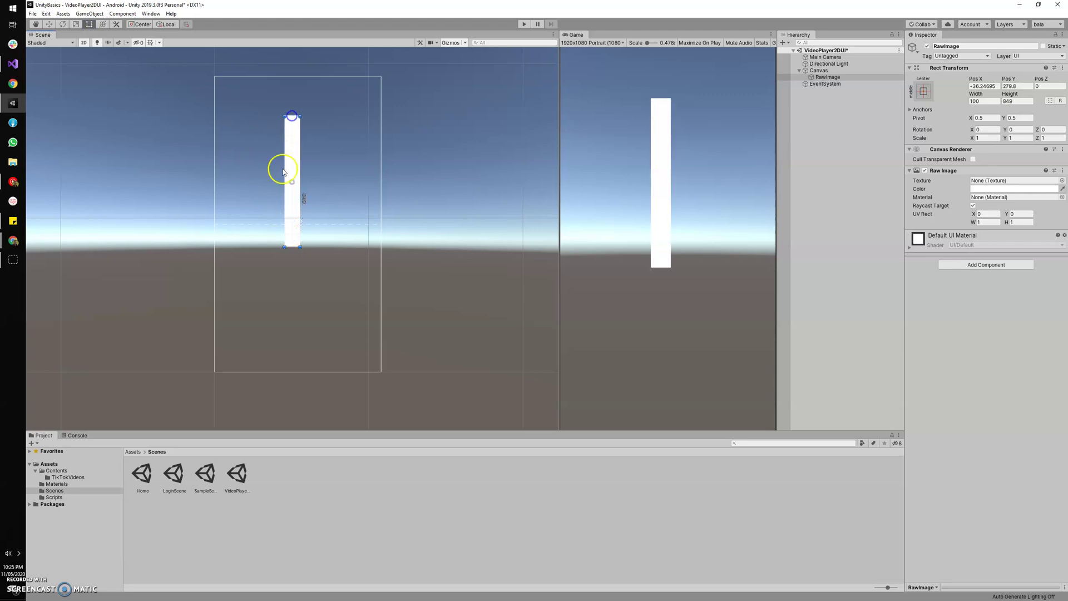
drag(283, 174, 374, 191)
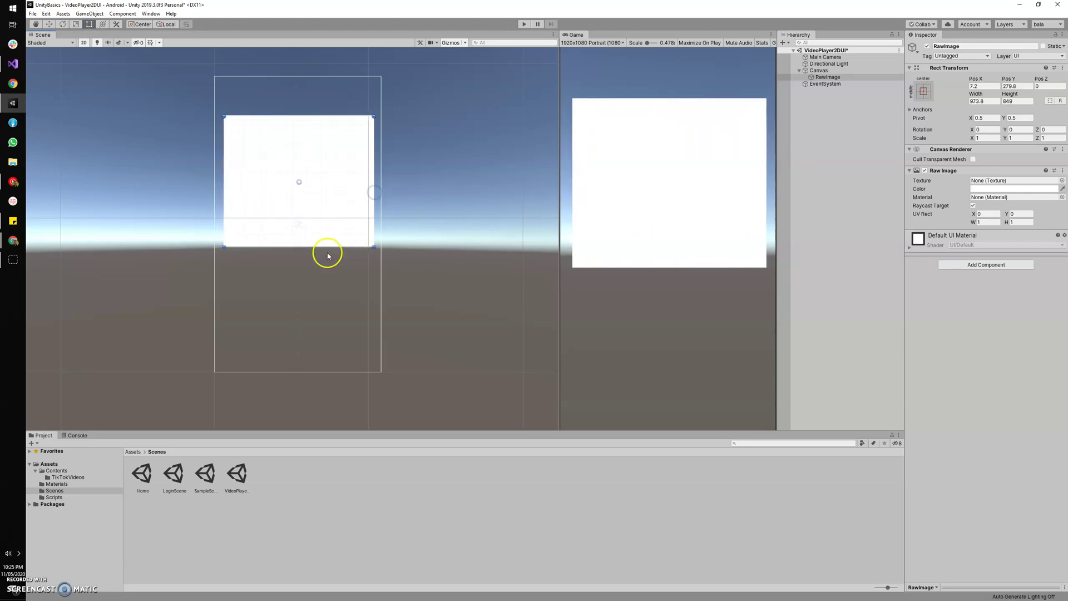
drag(326, 248, 322, 338)
mouse_move(274, 116)
mouse_down()
mouse_move(267, 212)
mouse_move(269, 96)
mouse_up()
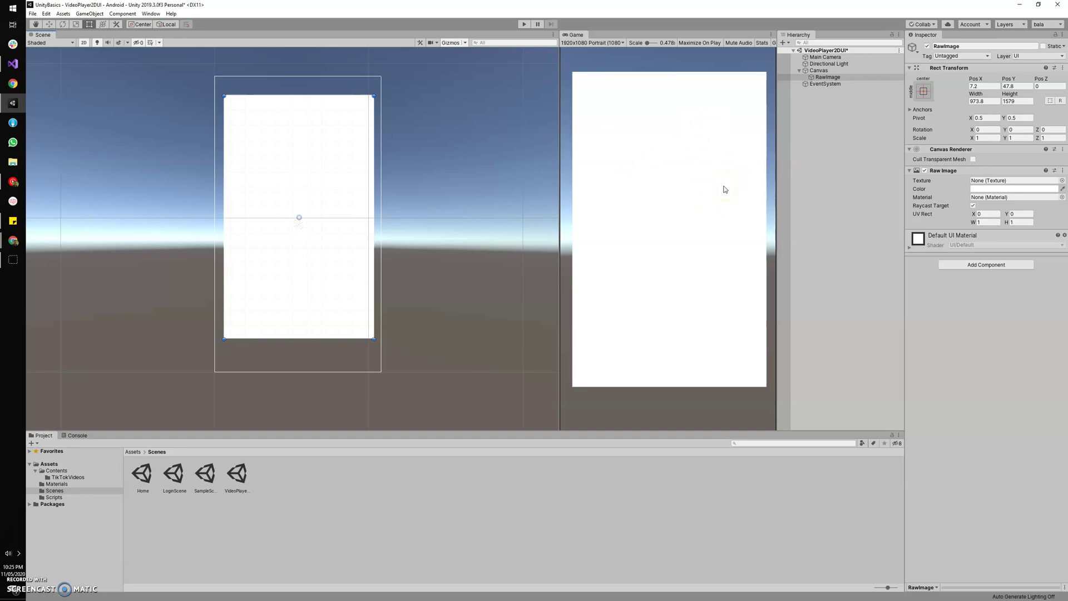
Add a Video Player component to the RawImage
click(962, 270)
text(Video)
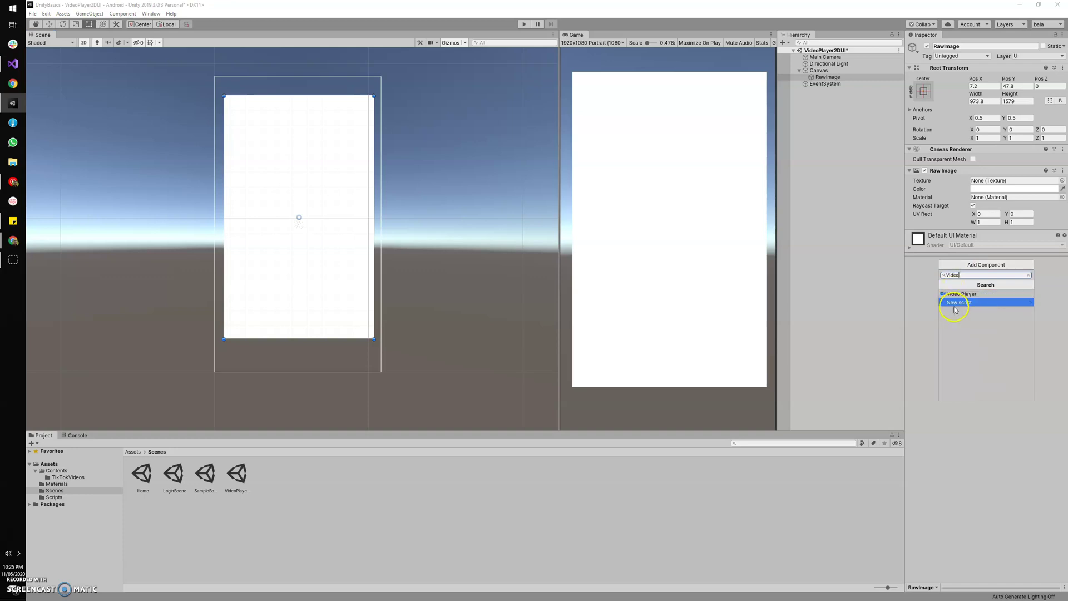
click(956, 294)
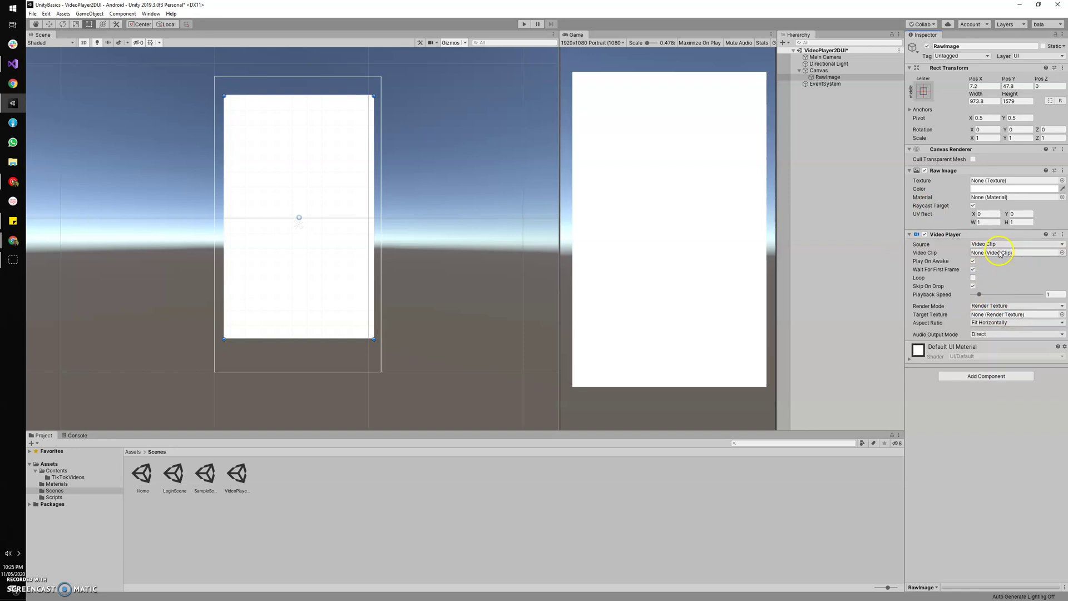
Try URL as the Video Player source, then set it back to Video Clip
click(999, 244)
click(1002, 264)
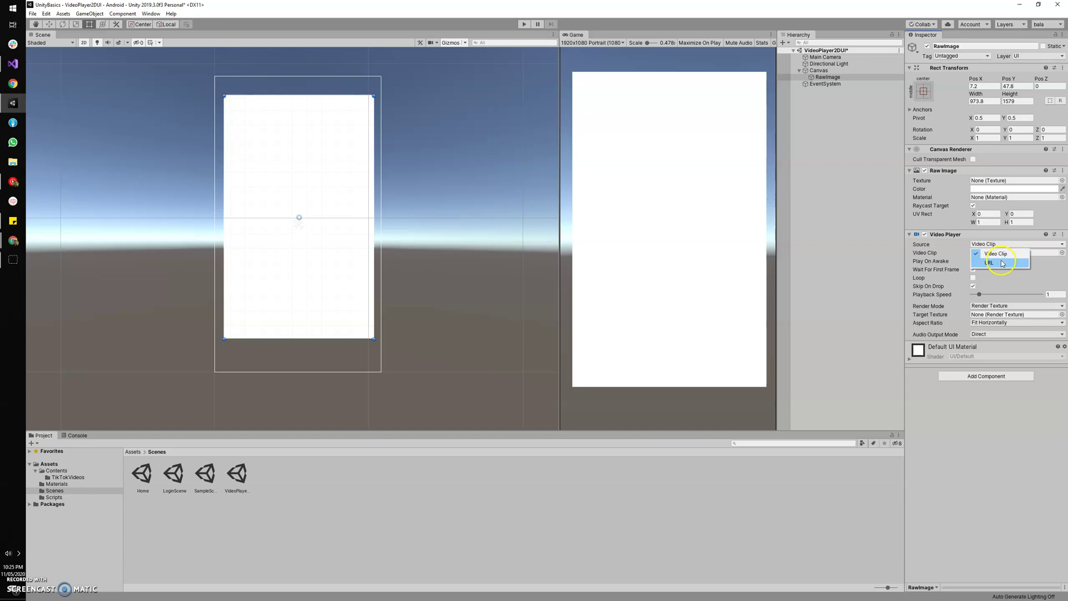
click(995, 253)
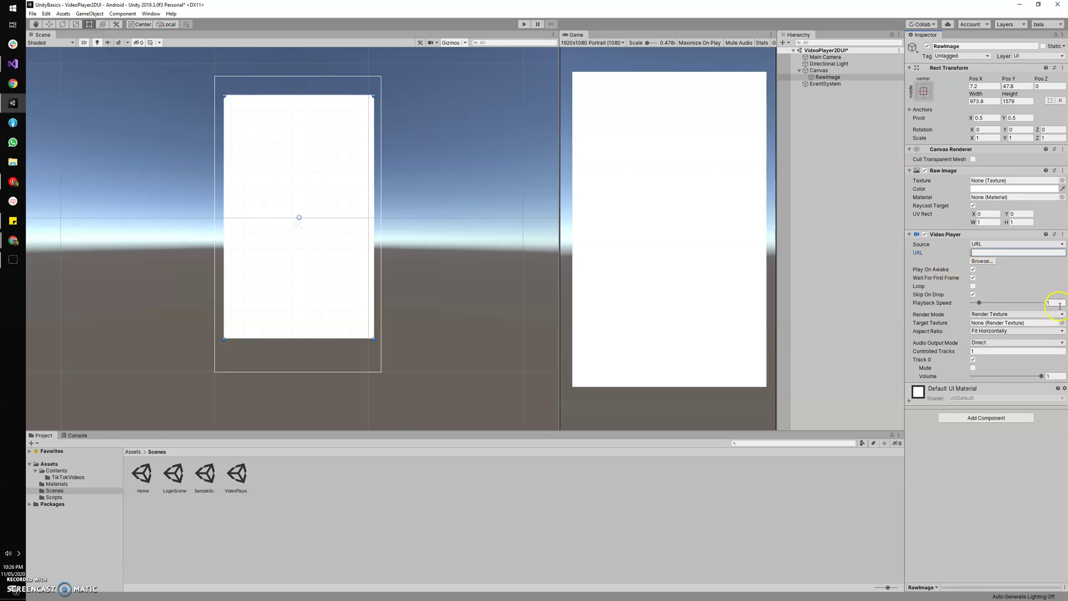
click(1005, 245)
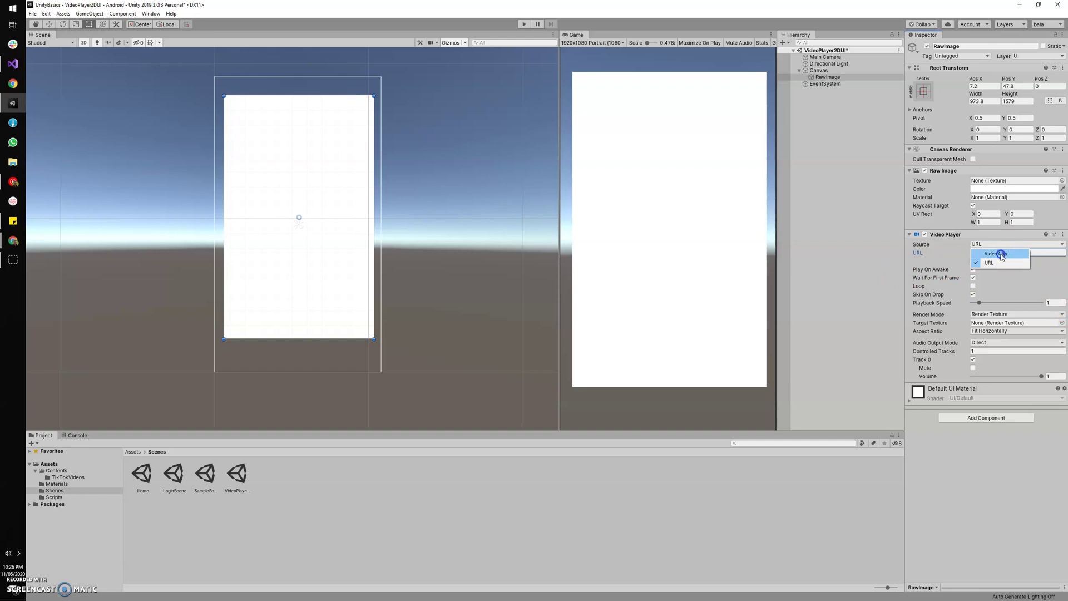
click(1001, 254)
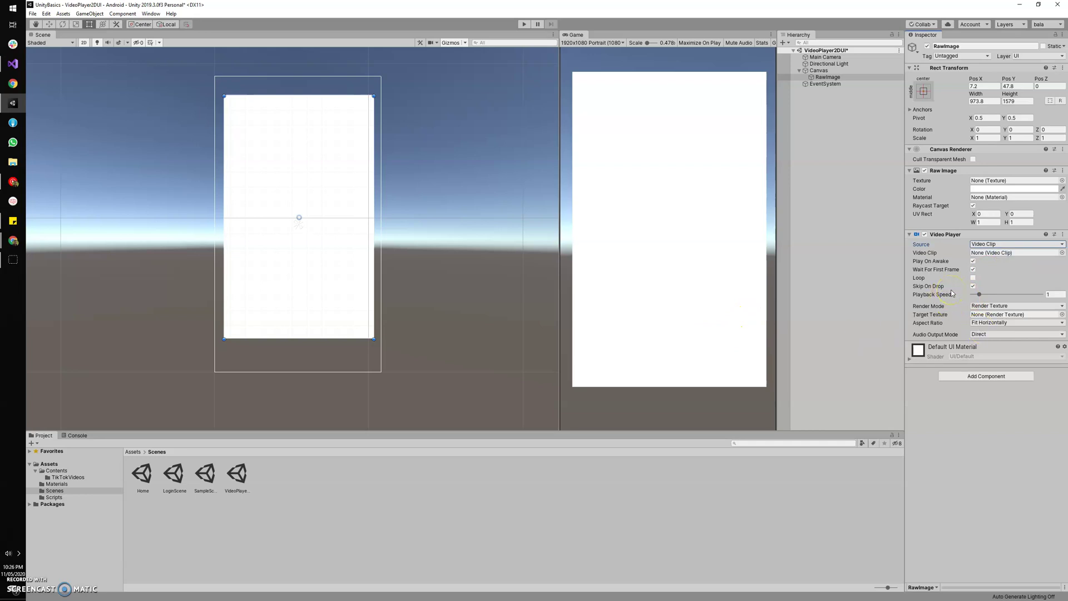
Assign the WIN_20200310_16_01_33_Pro clip from Contents to the Video Player and enter play mode
click(57, 470)
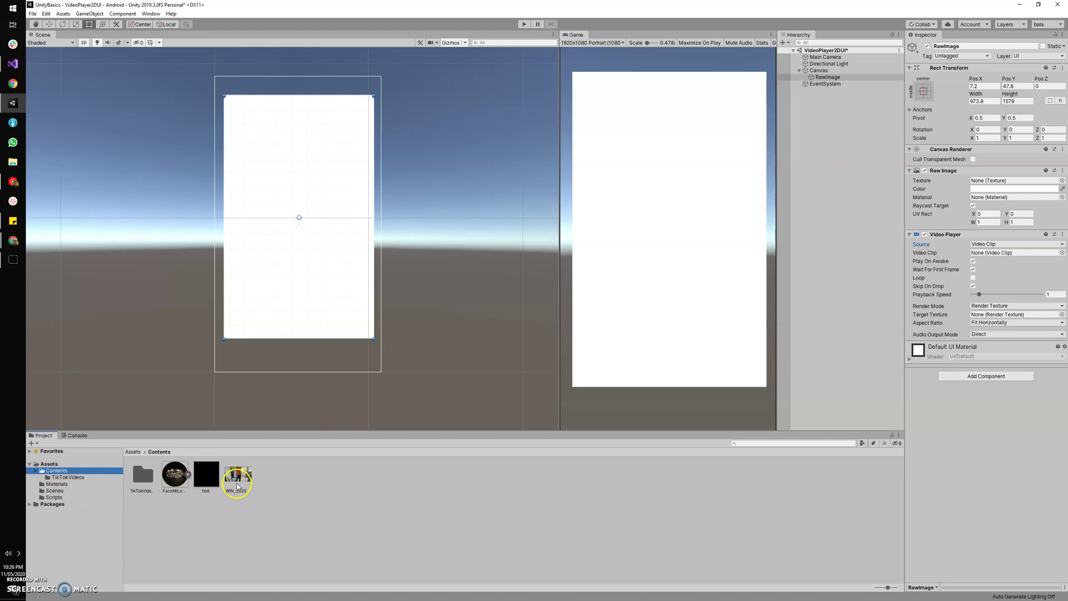
drag(237, 487, 976, 254)
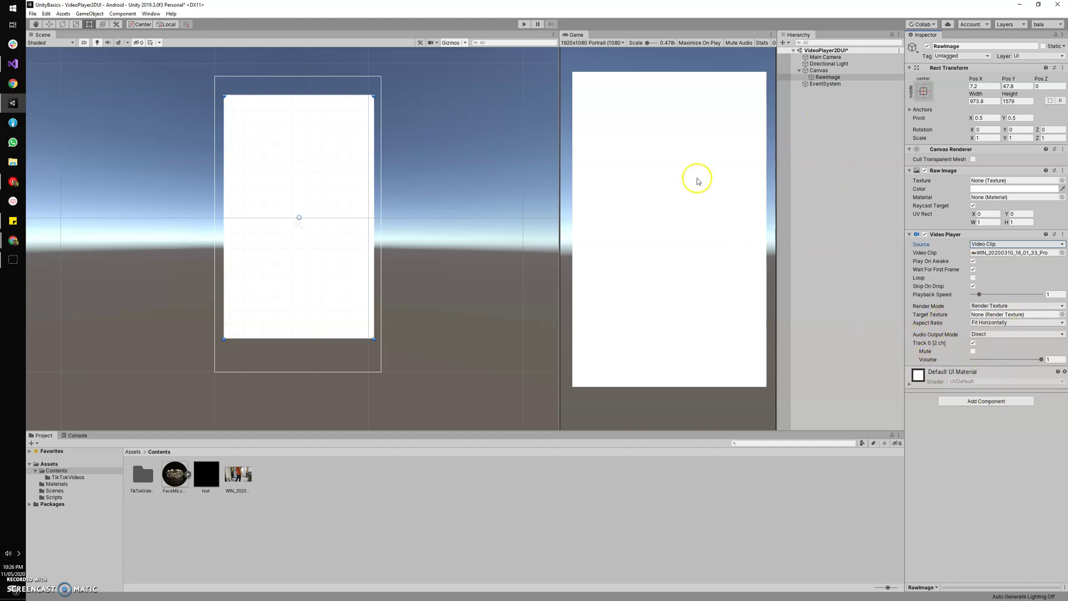
click(521, 25)
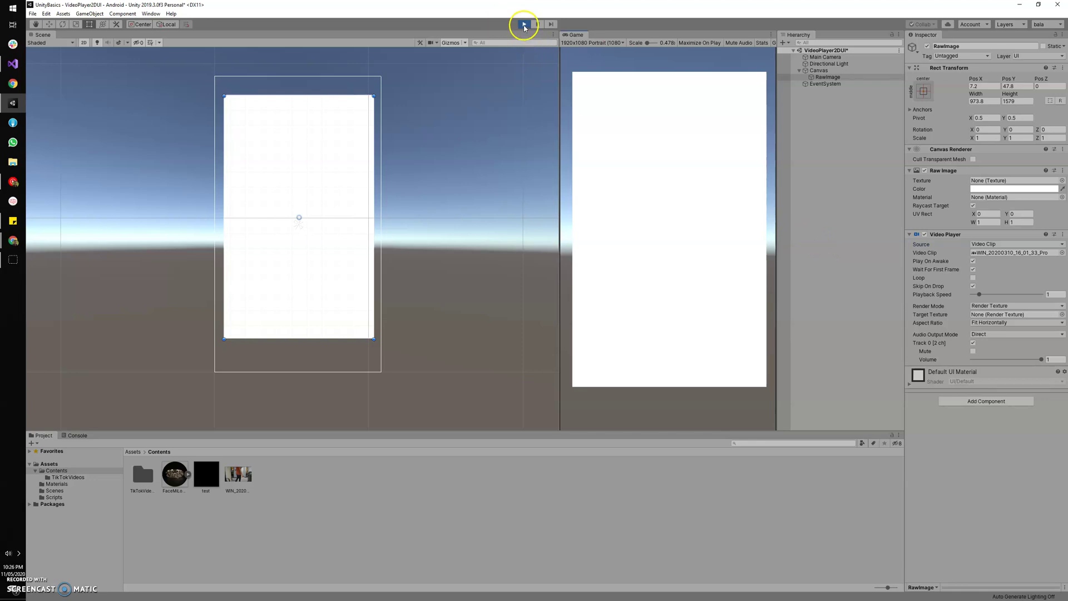
Stop play mode to return to scene editing
click(524, 24)
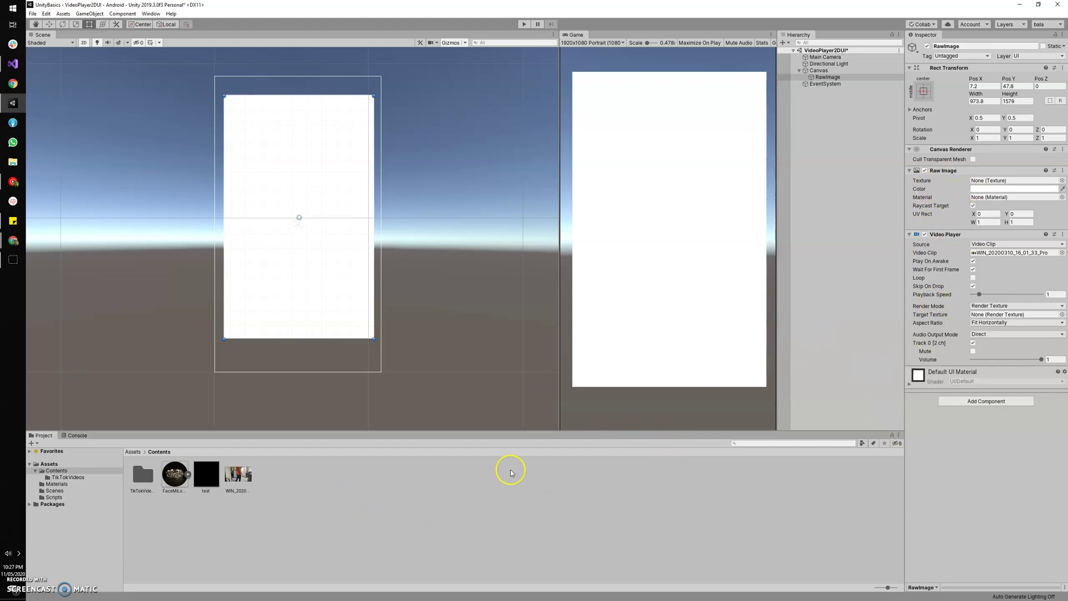
Create a render texture named VideoPlayerRT in the Contents folder
right_click(290, 509)
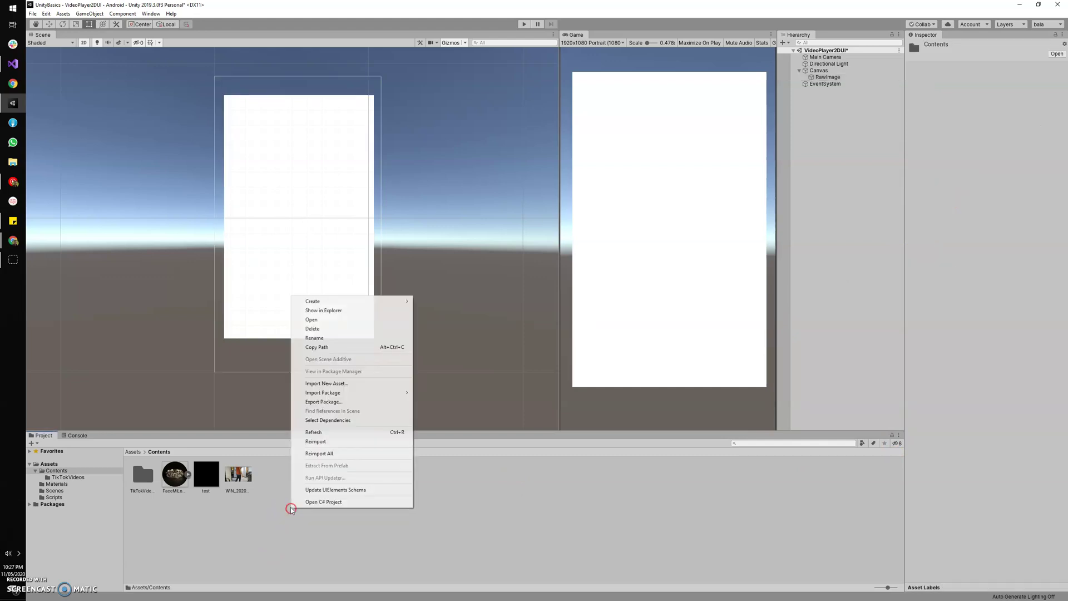
mouse_move(313, 301)
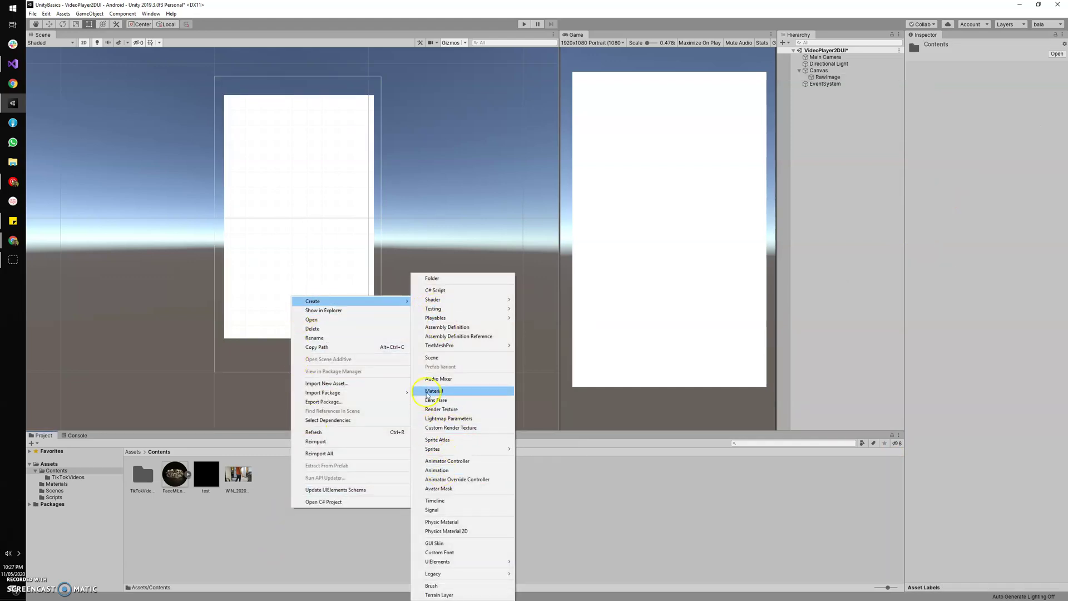
click(433, 410)
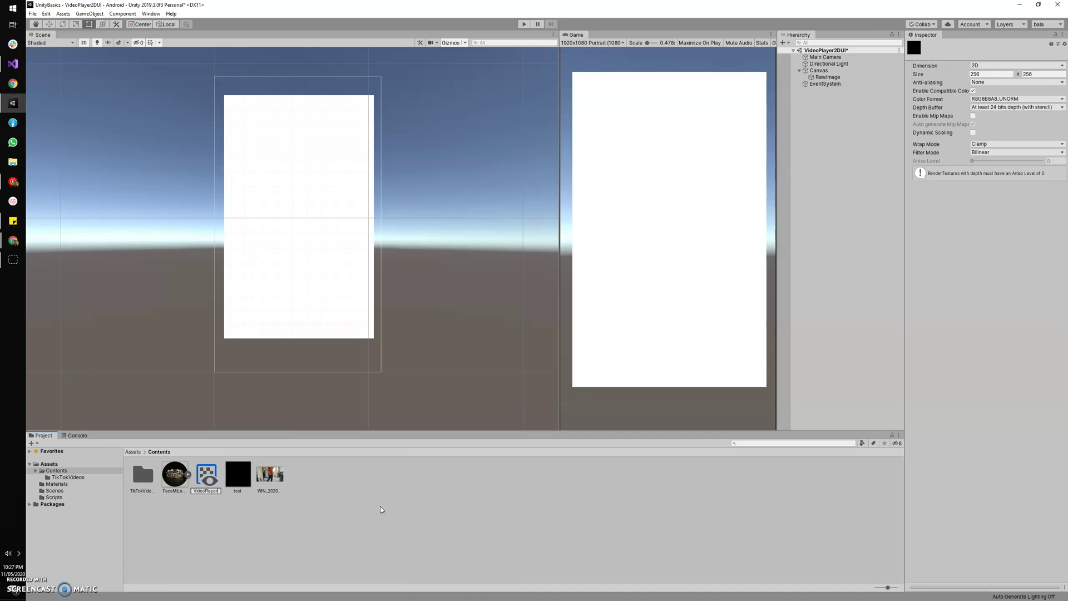
key(Return)
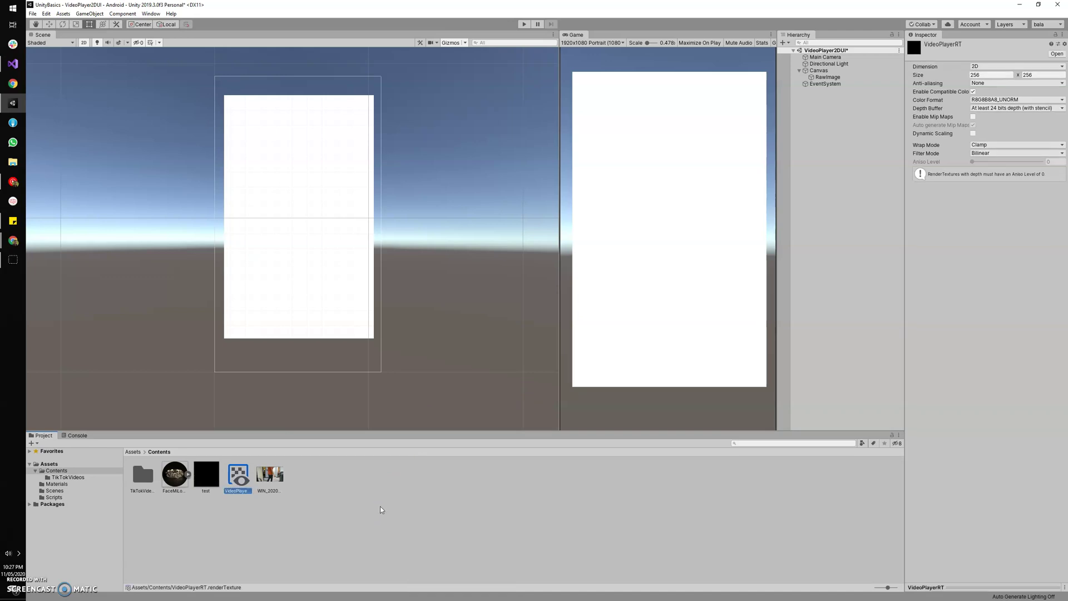
Set VideoPlayerRT's size to 1920 × 1080 and save the scene
click(381, 506)
click(235, 478)
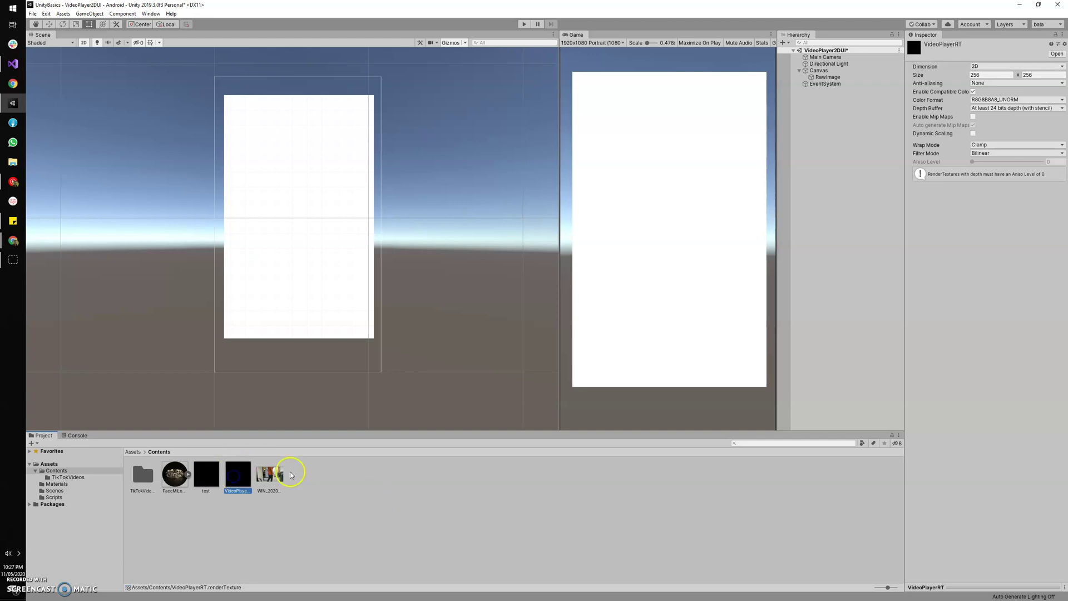
click(979, 75)
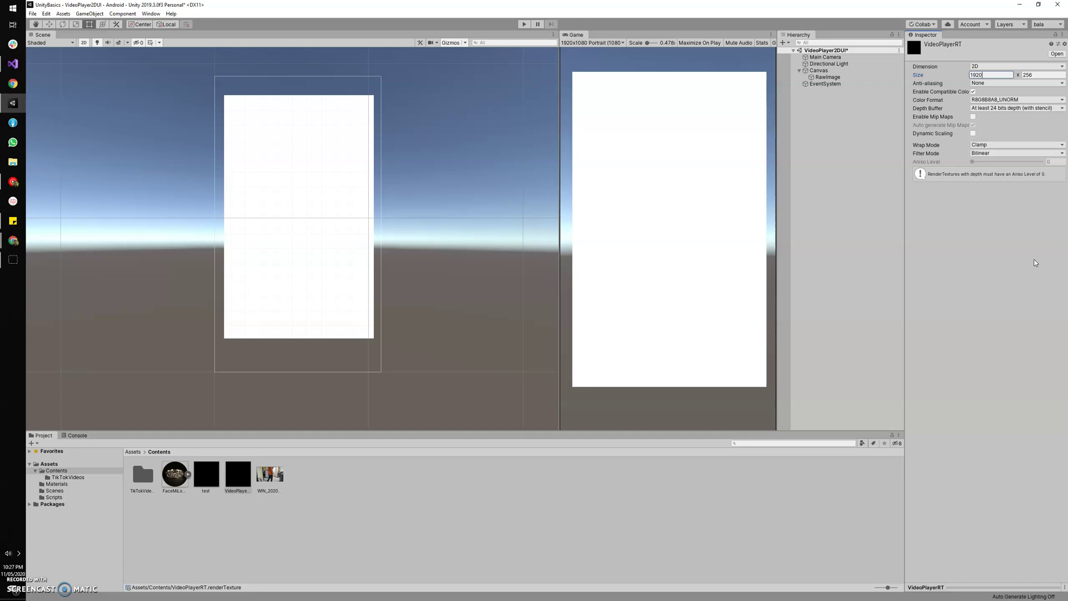
click(1040, 74)
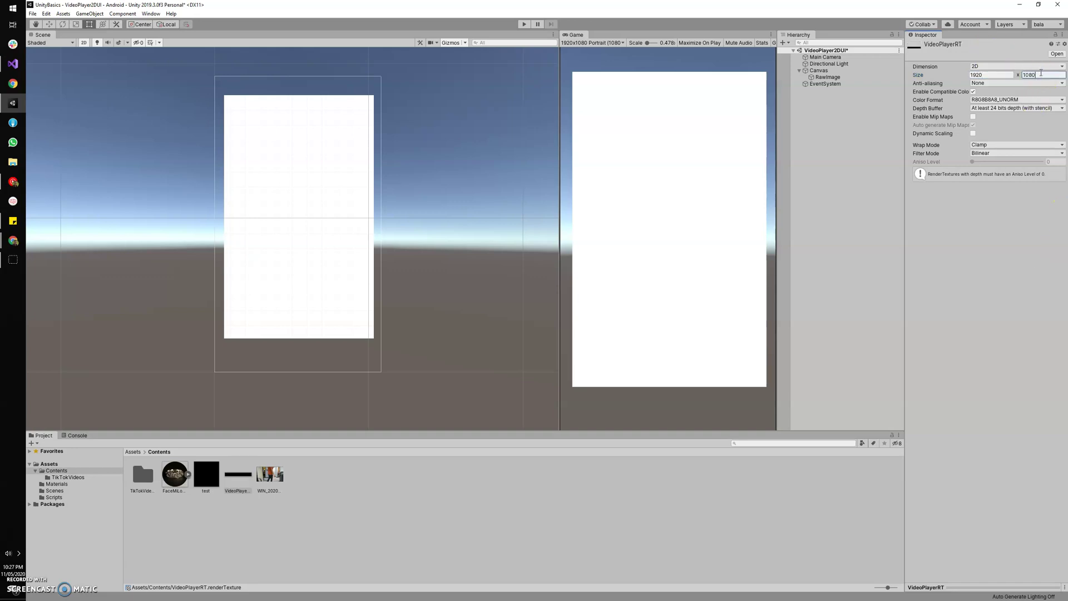
key(Return)
key(ctrl+s)
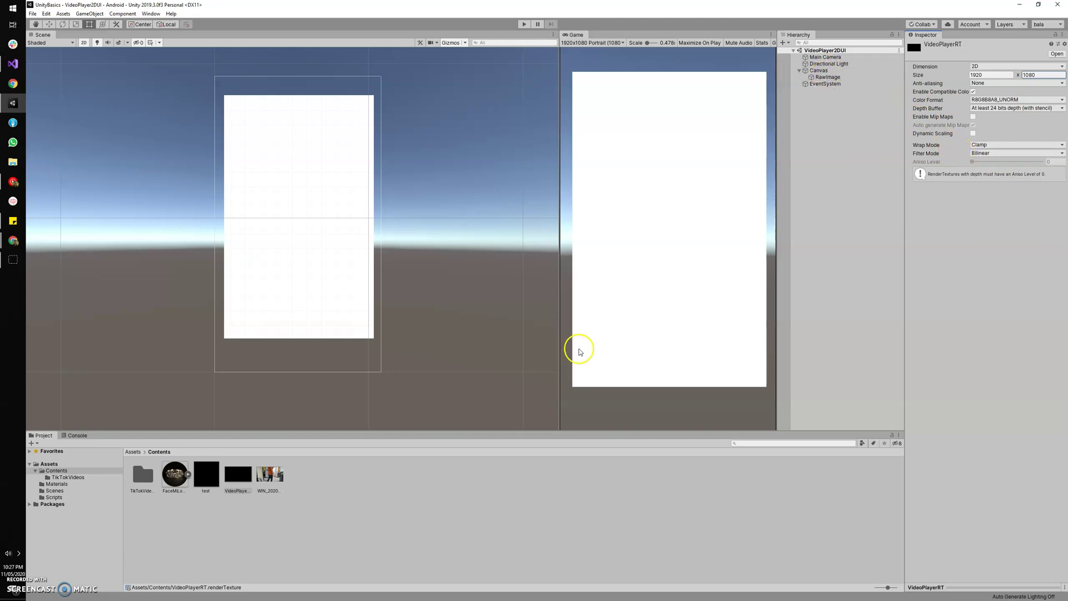
Select the RawImage and start editing its width, reverting a mistaken entry back to 973.8
click(612, 274)
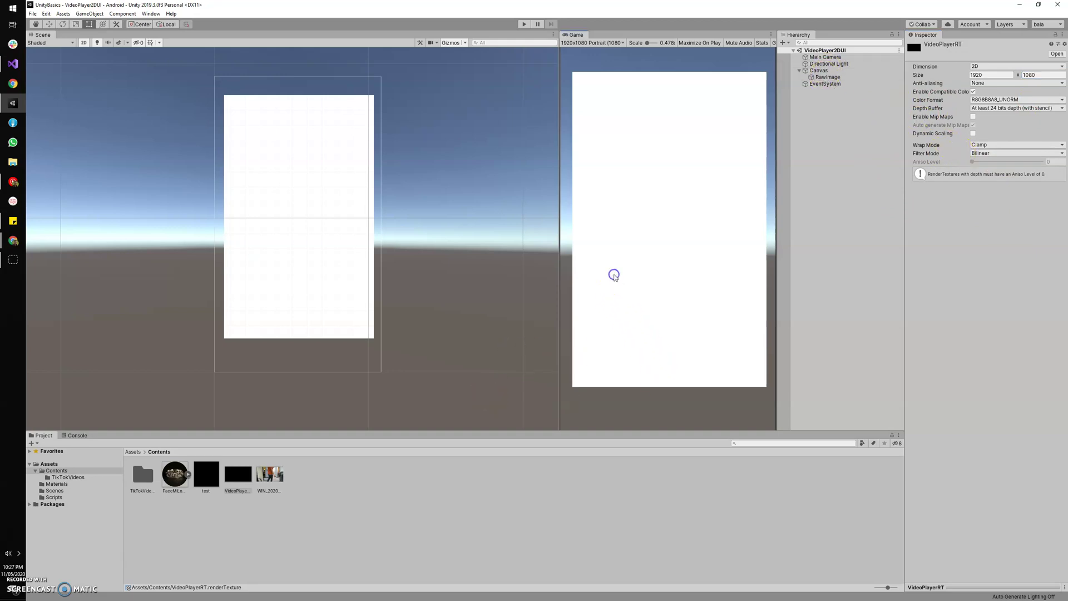
click(826, 77)
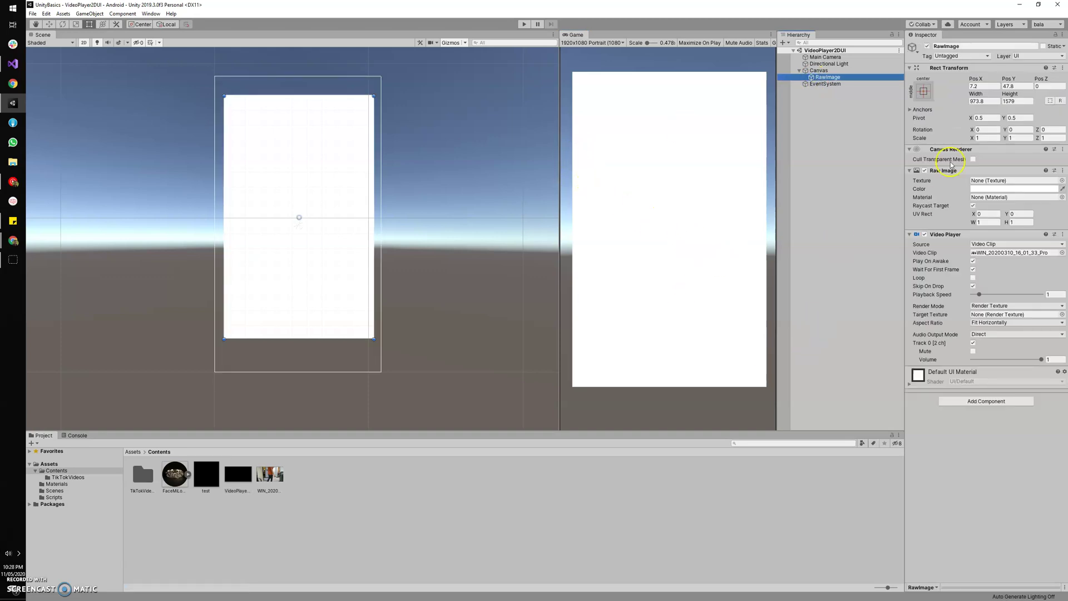
click(991, 101)
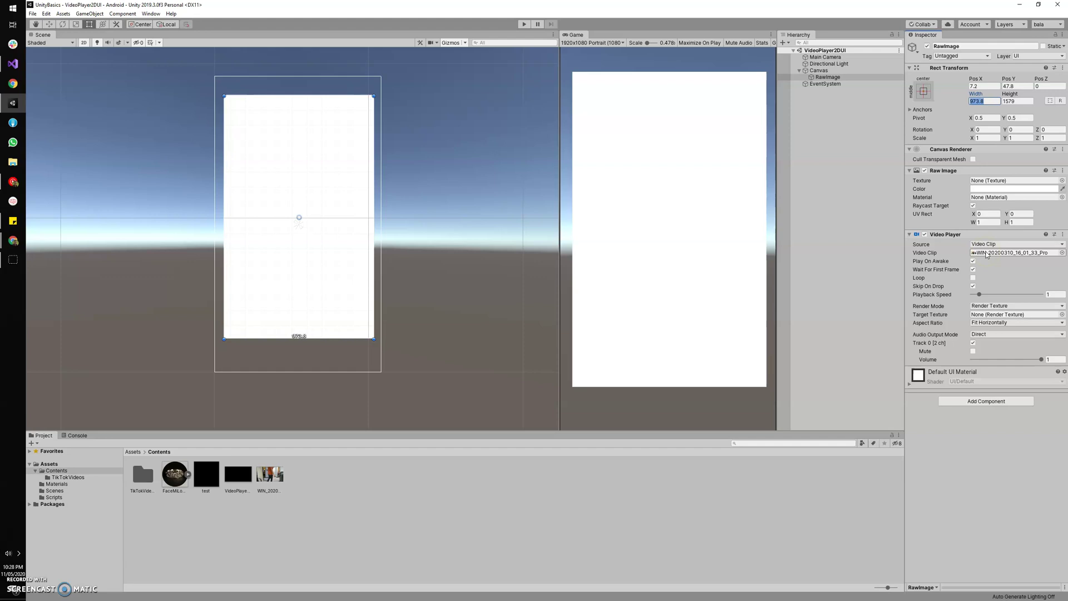
text(12)
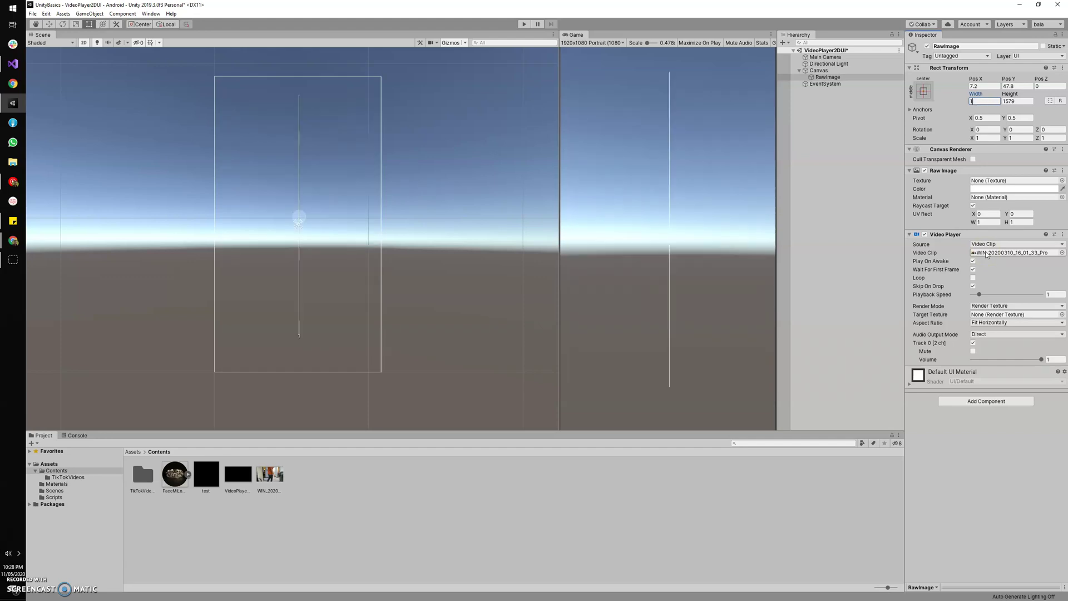
key(BackSpace)
key(BackSpace)
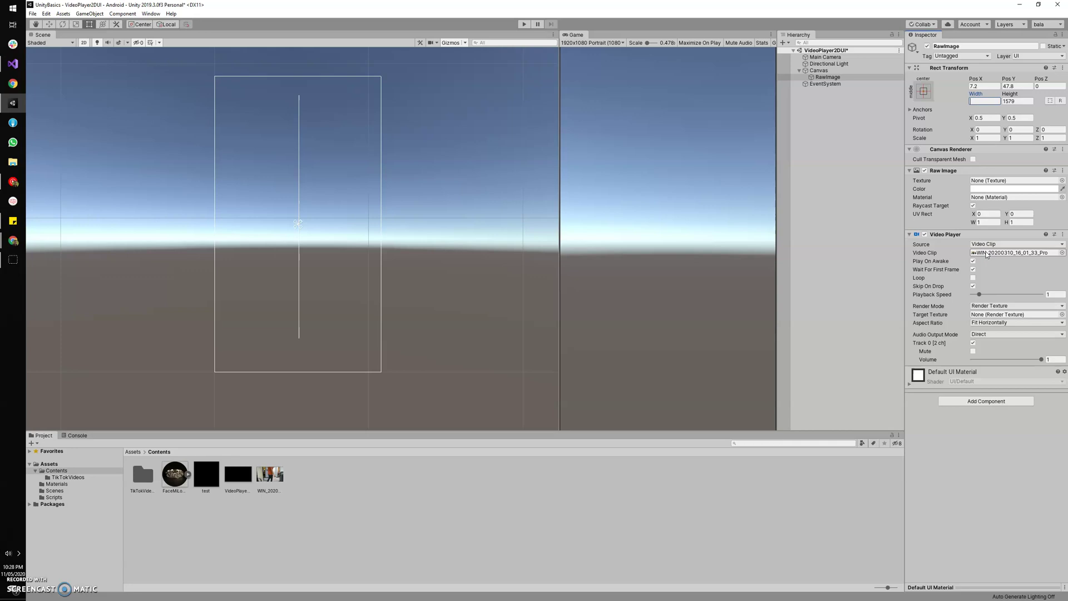
key(ctrl+z)
Set the RawImage's Rect Transform width to 640 and height to 480
click(1049, 238)
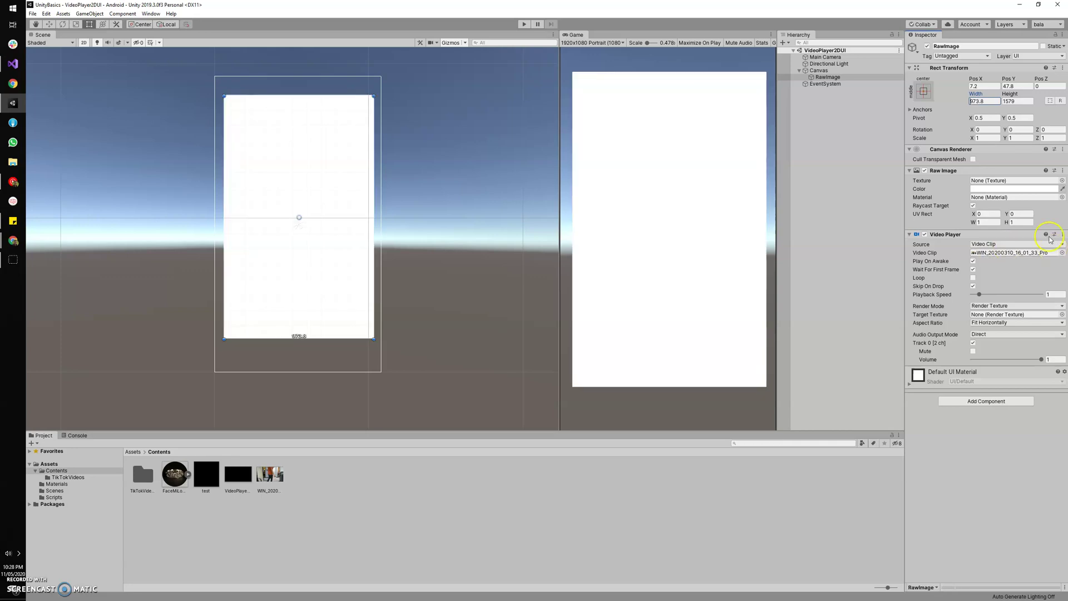
click(991, 103)
text(640)
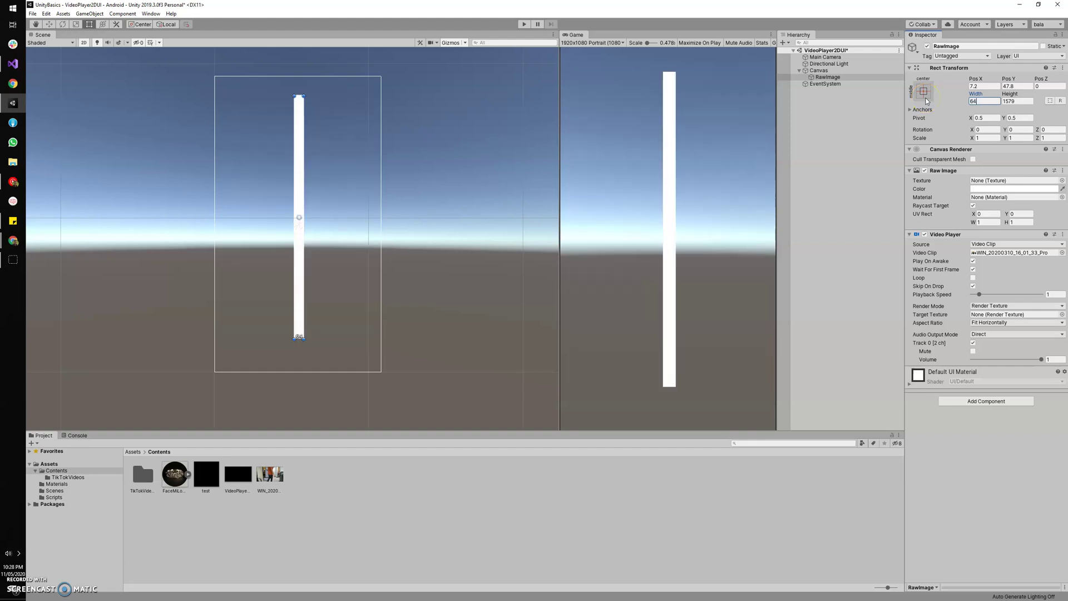
click(981, 102)
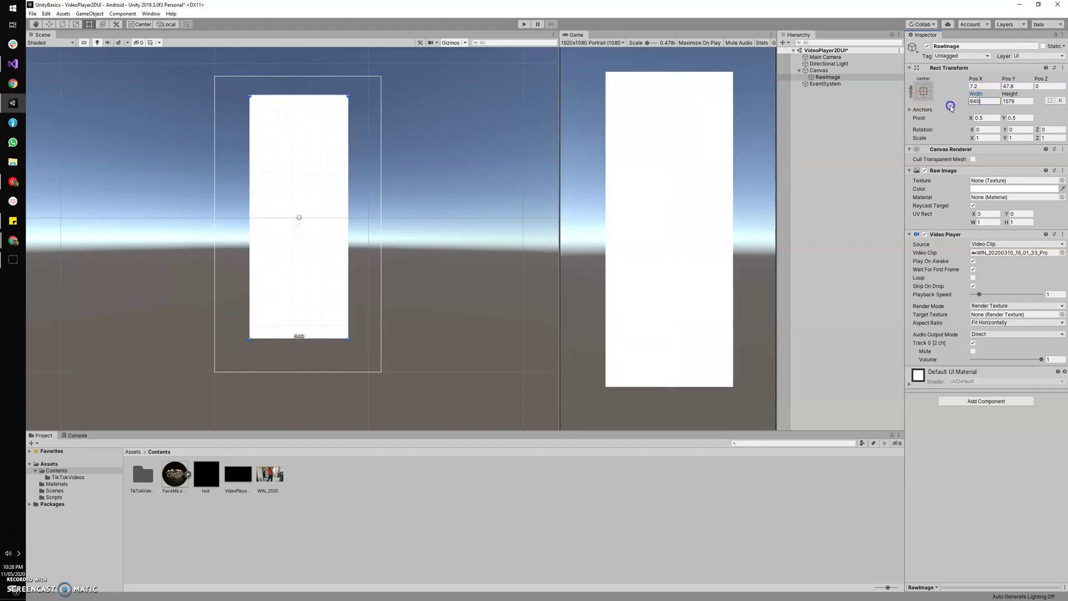
click(1020, 101)
text(640)
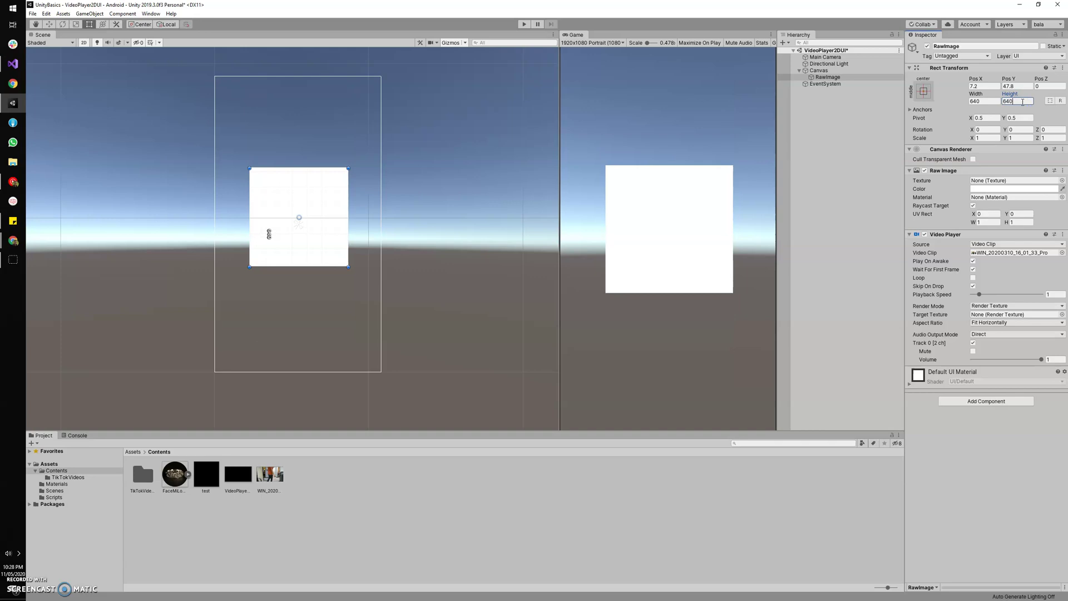
key(BackSpace)
key(BackSpace)
key(BackSpace)
text(480)
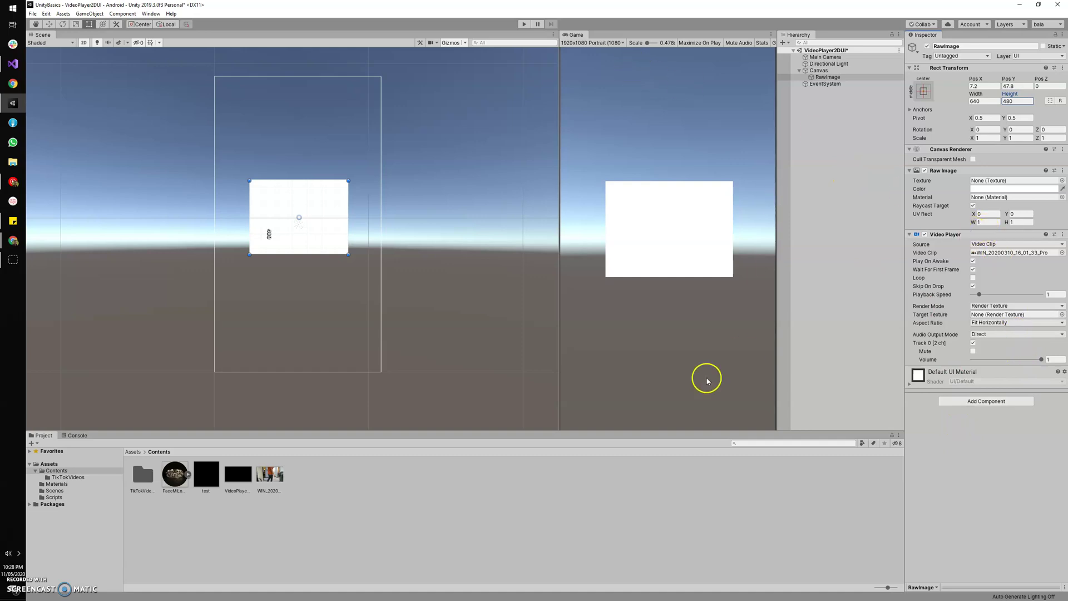
Assign VideoPlayerRT as the Raw Image texture and the Video Player target texture, then save
click(241, 482)
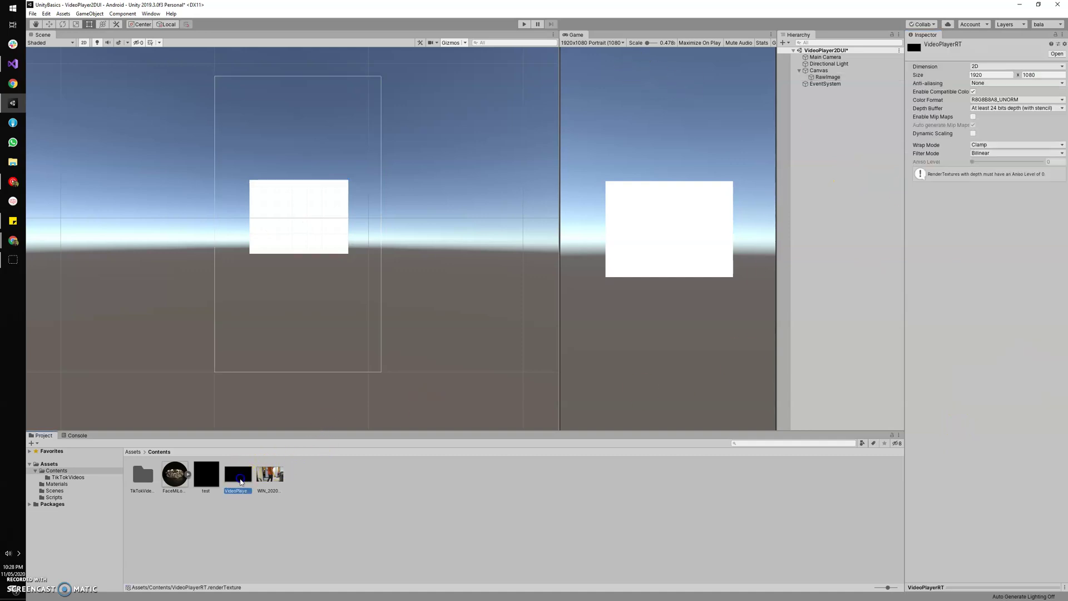
click(823, 78)
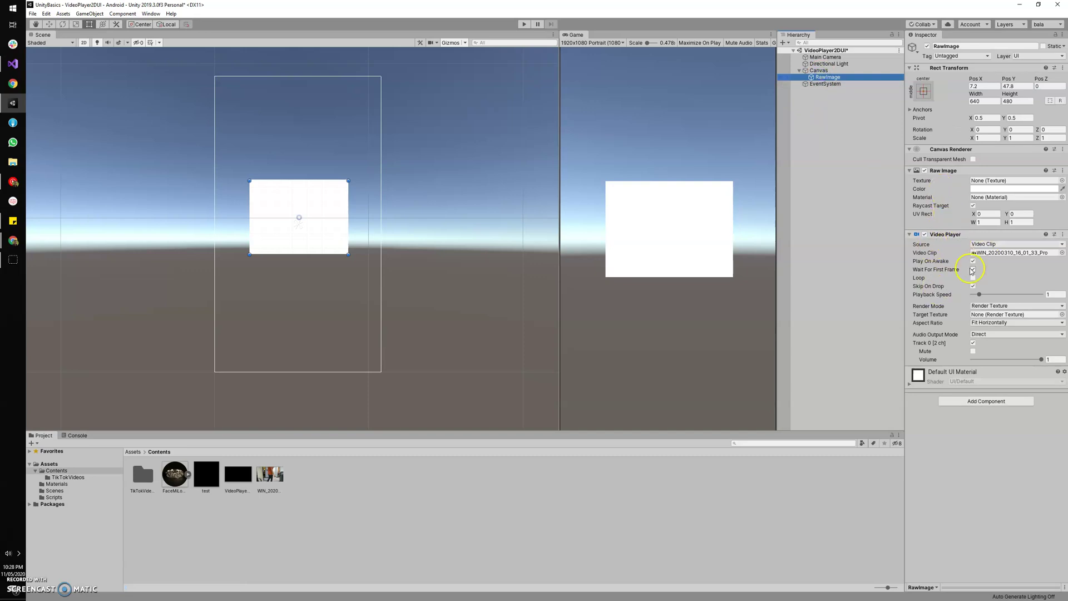
drag(237, 480, 1007, 179)
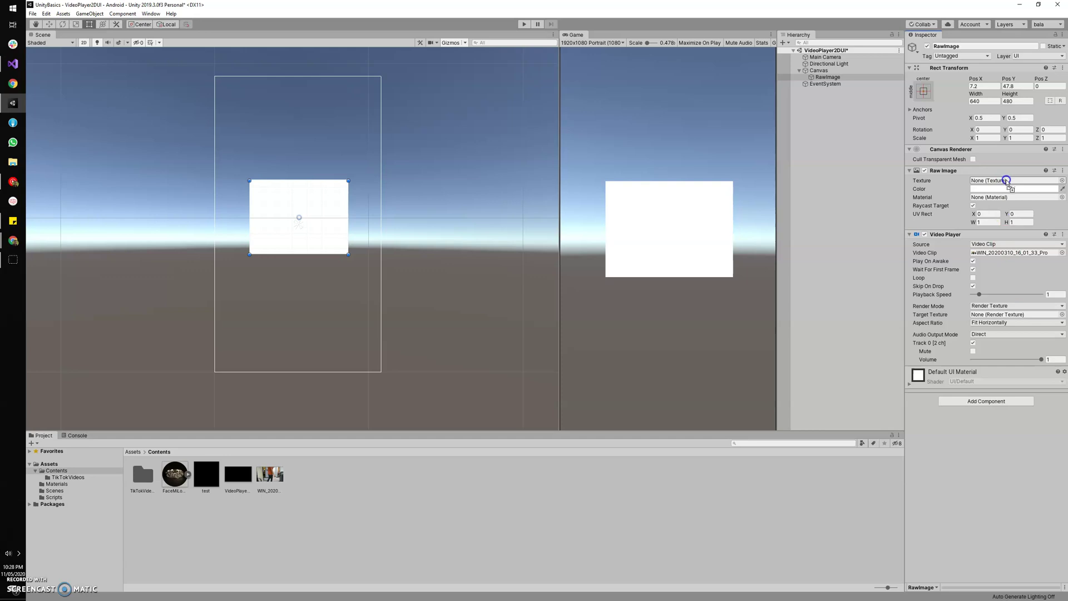
drag(1007, 181, 1007, 180)
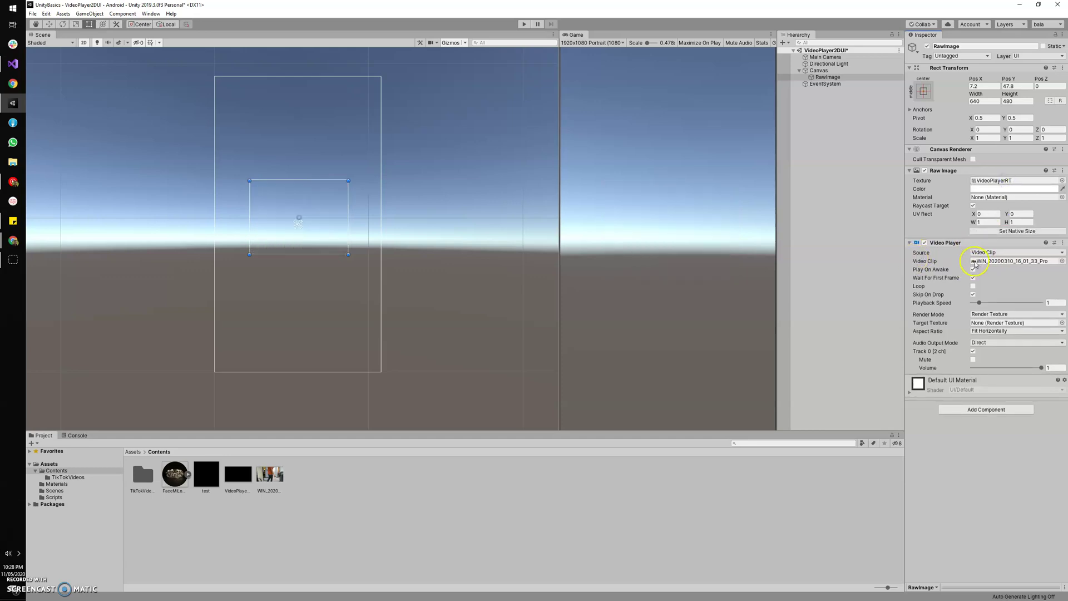
drag(245, 481, 1012, 323)
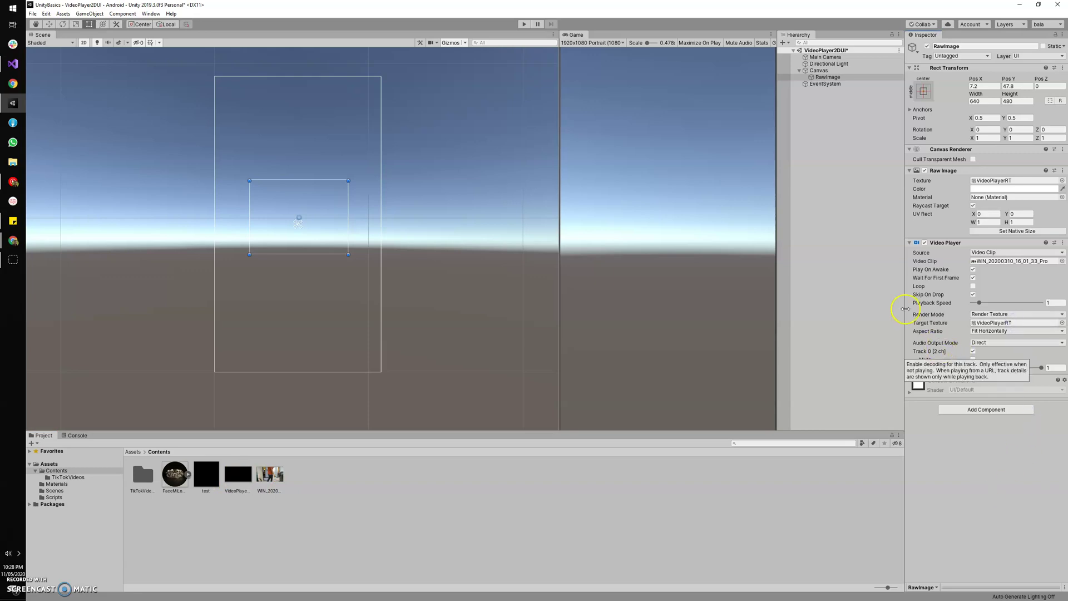
key(ctrl+s)
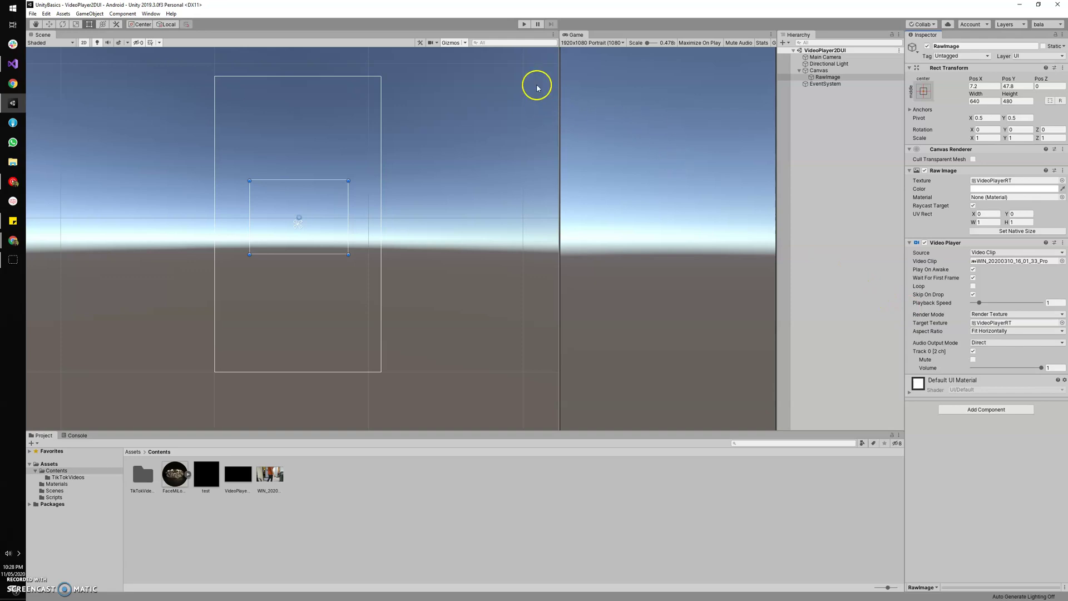
Enter play mode to watch the clip play inside the RawImage
click(523, 25)
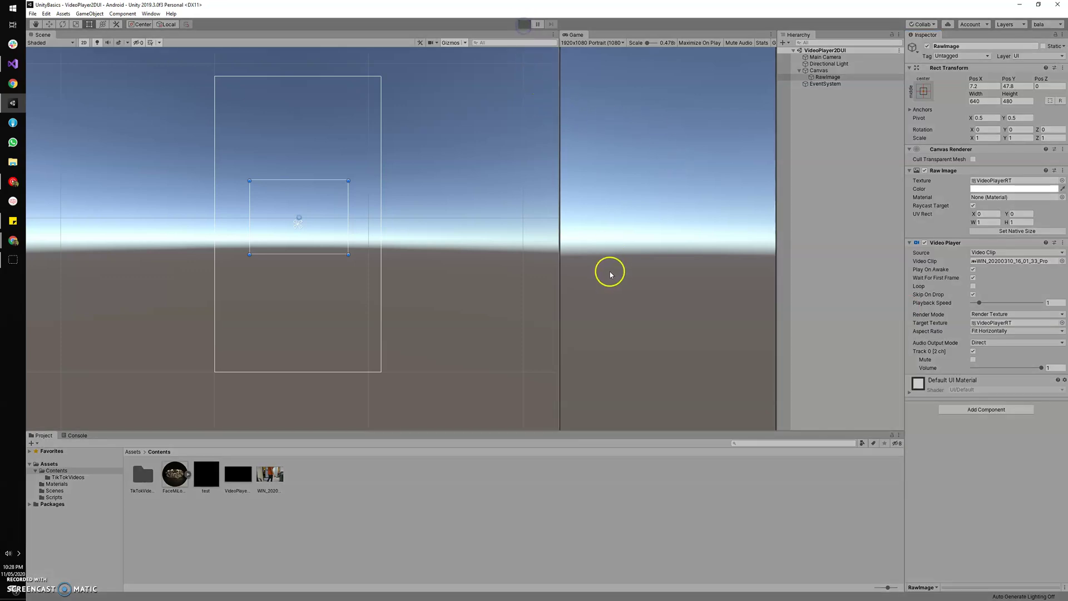